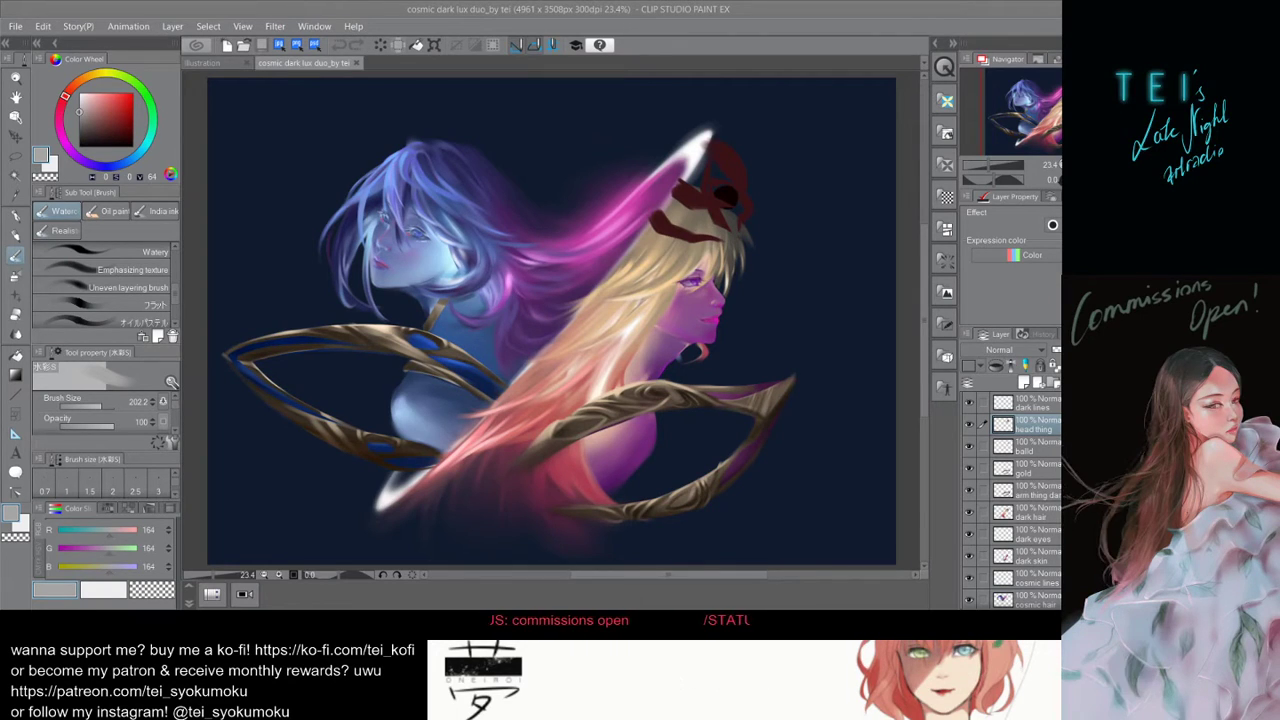
Brush over the blonde figure's headpiece on the head thing layer and sample its dark red colour
scroll(868, 187, "up", 1)
scroll(800, 212, "down", 1)
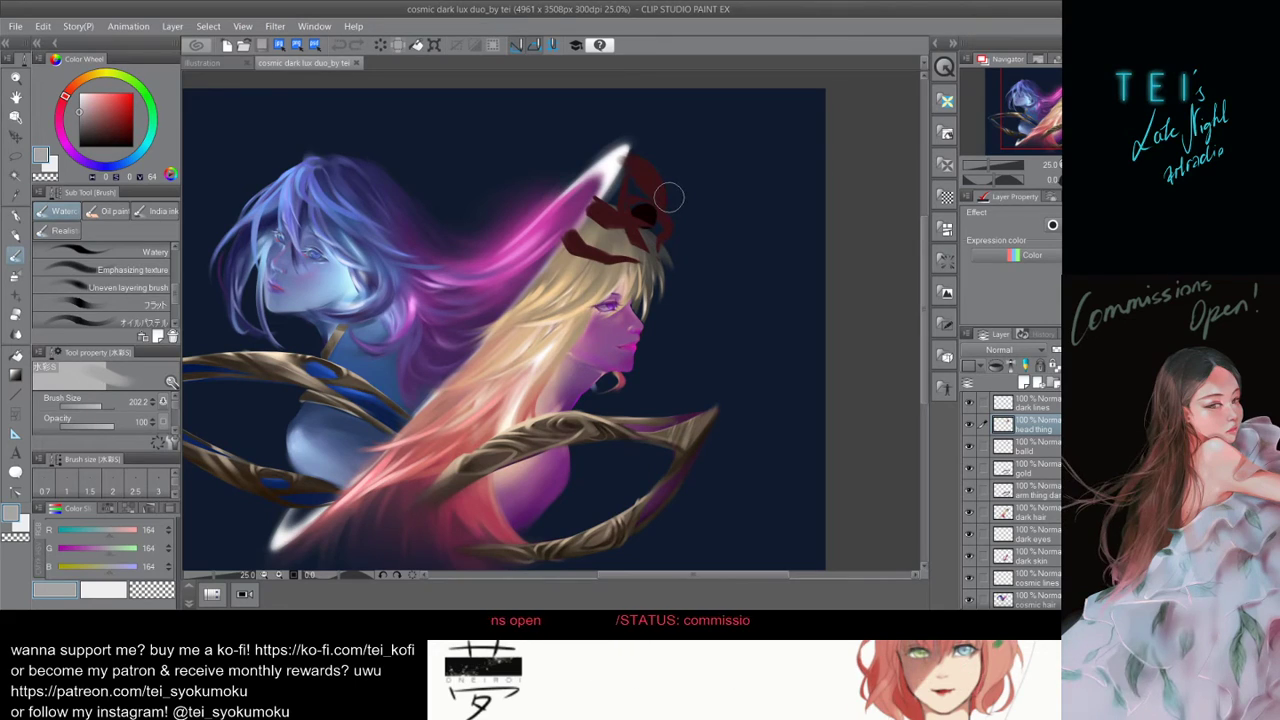
left_click_drag(660, 200, 612, 214)
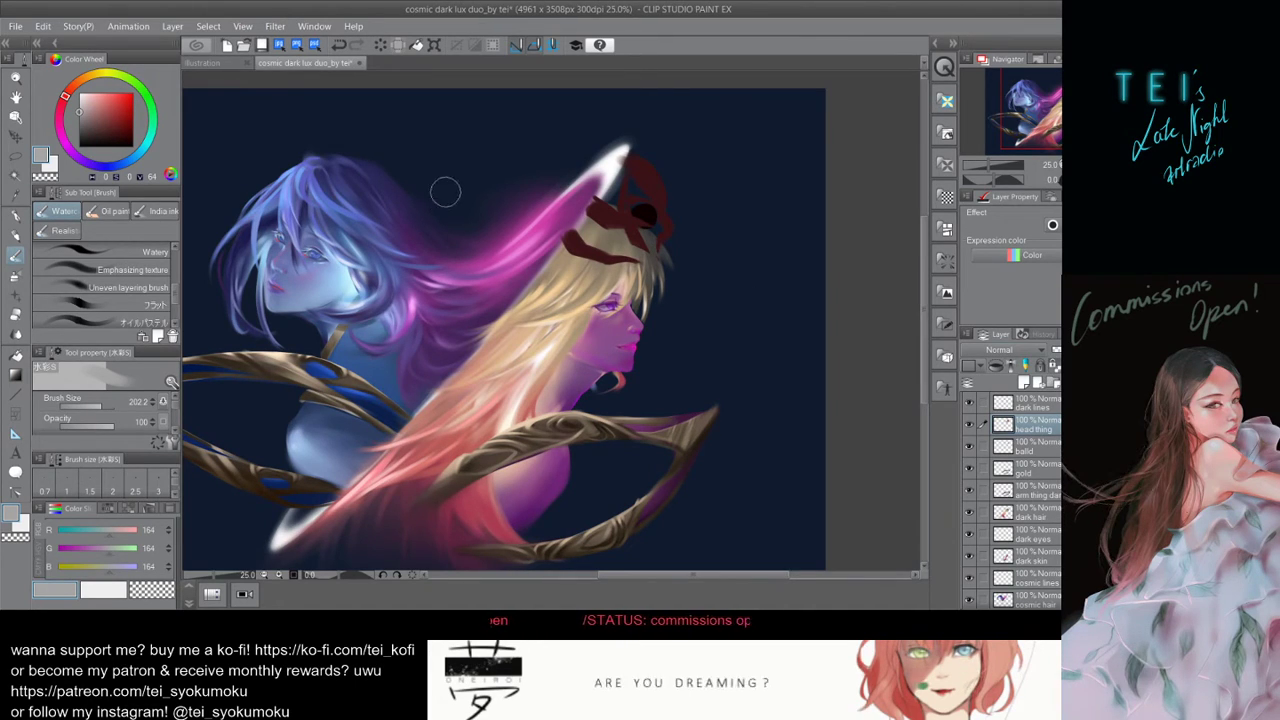
left_click(608, 216, "alt")
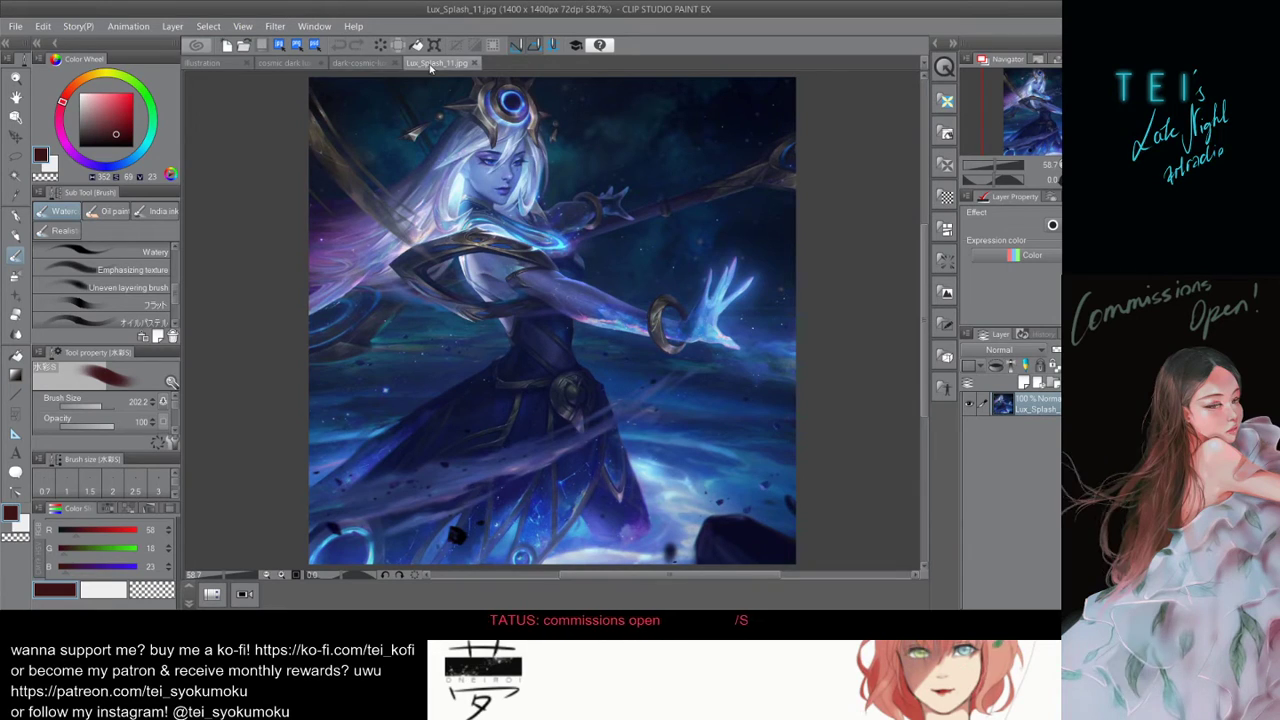
Place the dark-cosmic-lux.jpg and Lux_Splash_11.jpg references side by side in a floating window over the painting
left_click(357, 62)
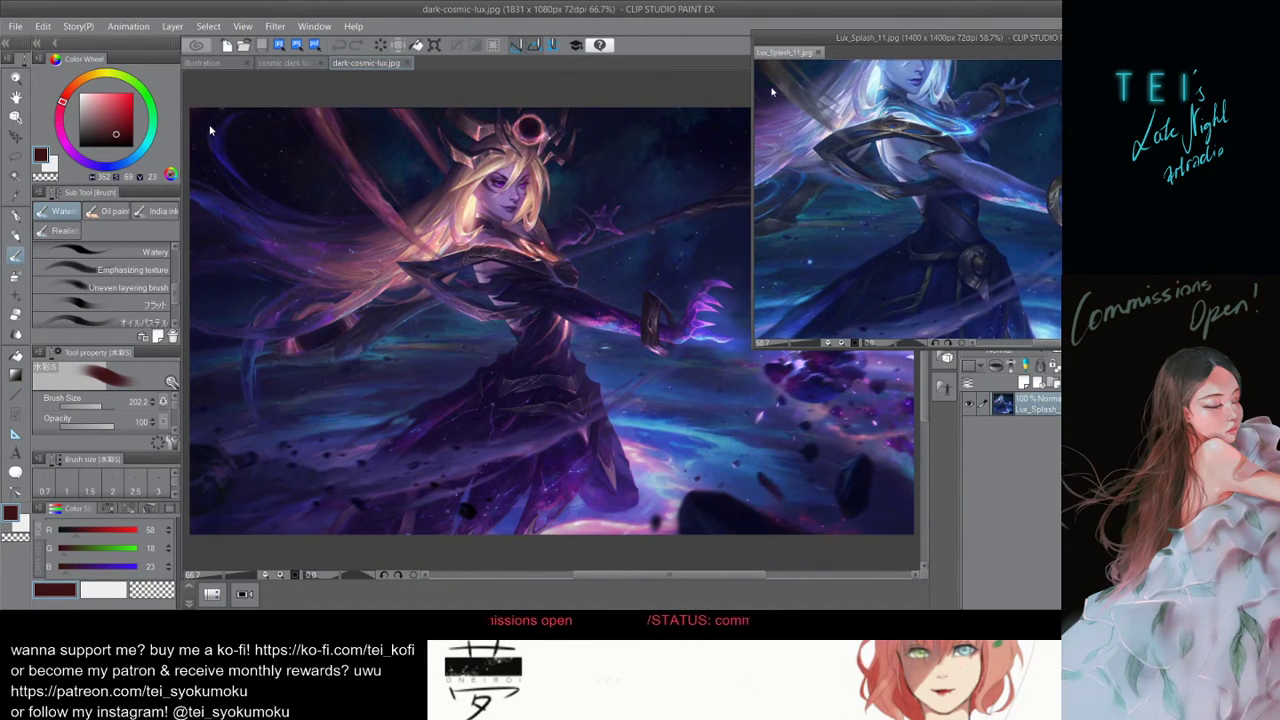
left_click_drag(366, 62, 800, 52)
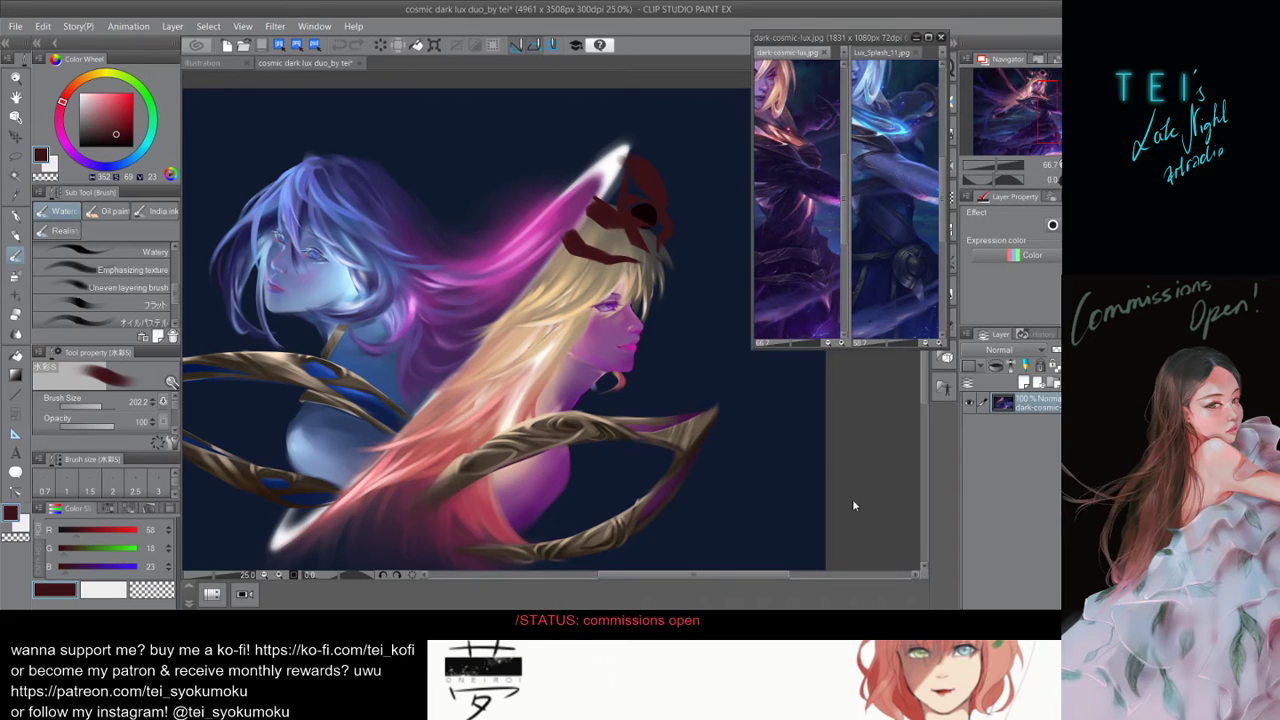
scroll(772, 262, "down", 1)
scroll(772, 262, "down", 1)
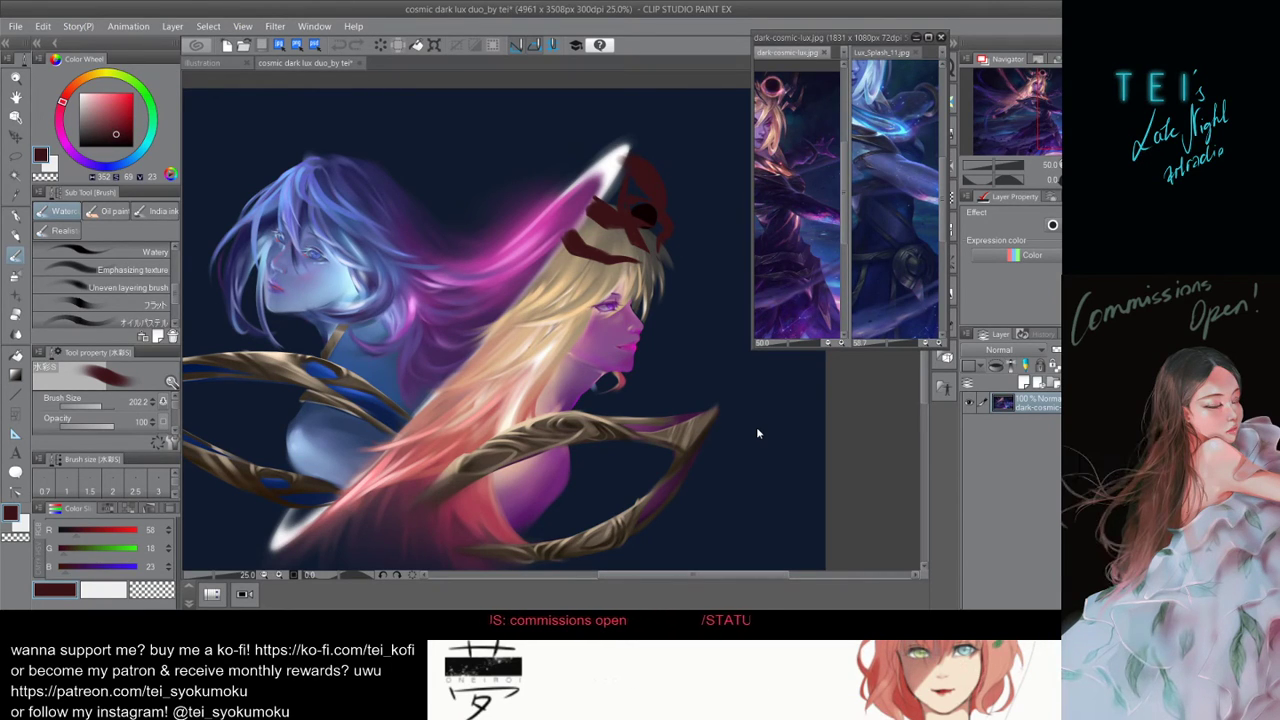
left_click(840, 449)
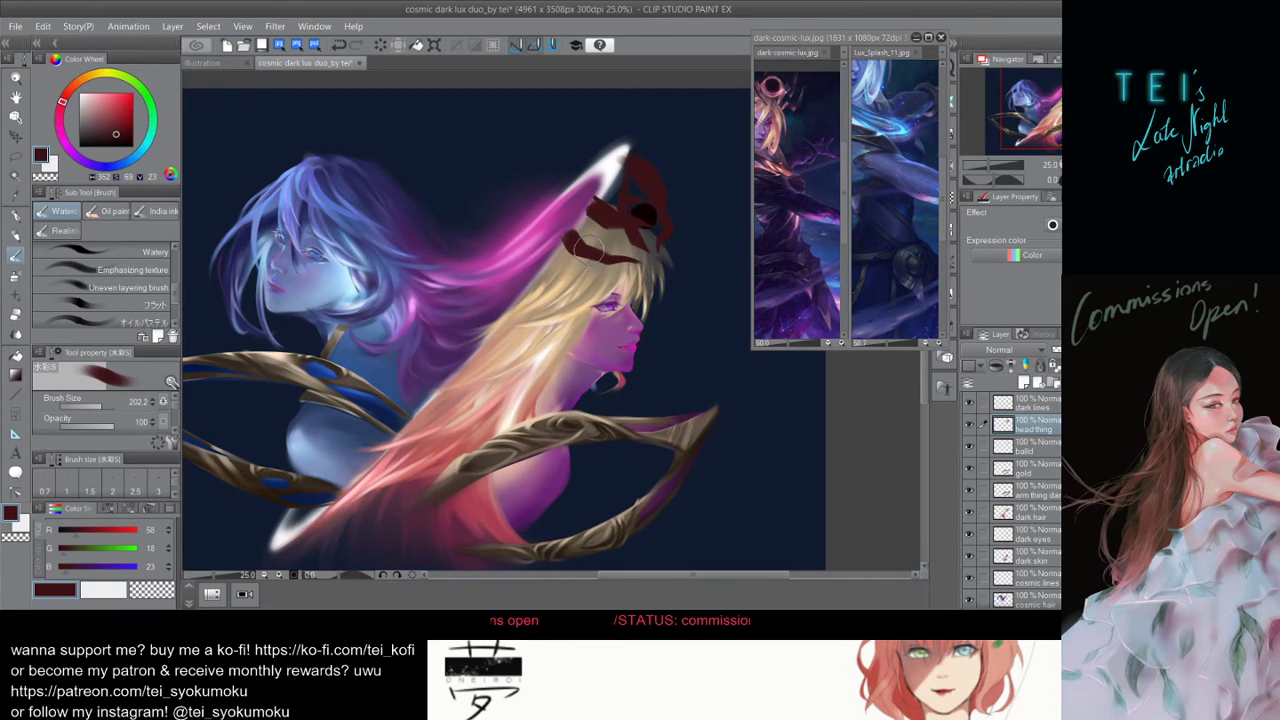
Recolour the headpiece on the head thing layer with a slightly darker red and reduce the brush size to 94.7
left_click(578, 240, "alt")
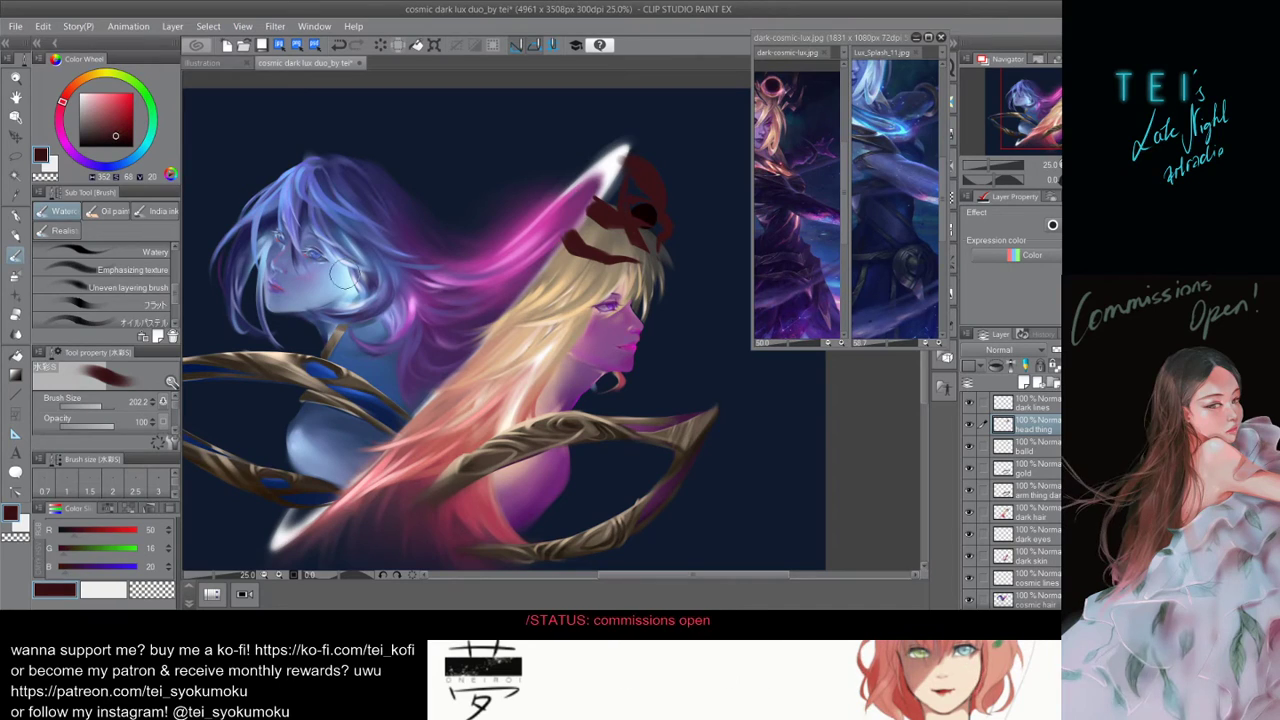
key("ctrl+a")
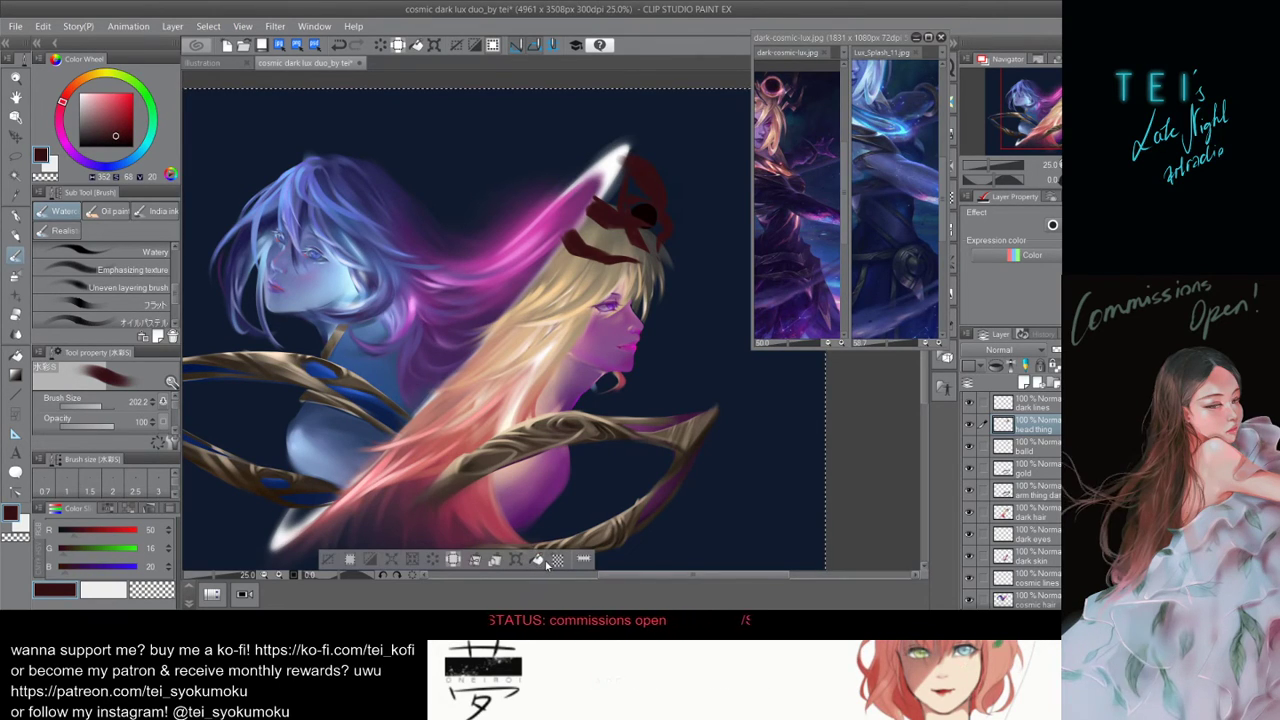
key("ctrl+d")
key("bracketleft")
key("bracketleft")
key("bracketleft")
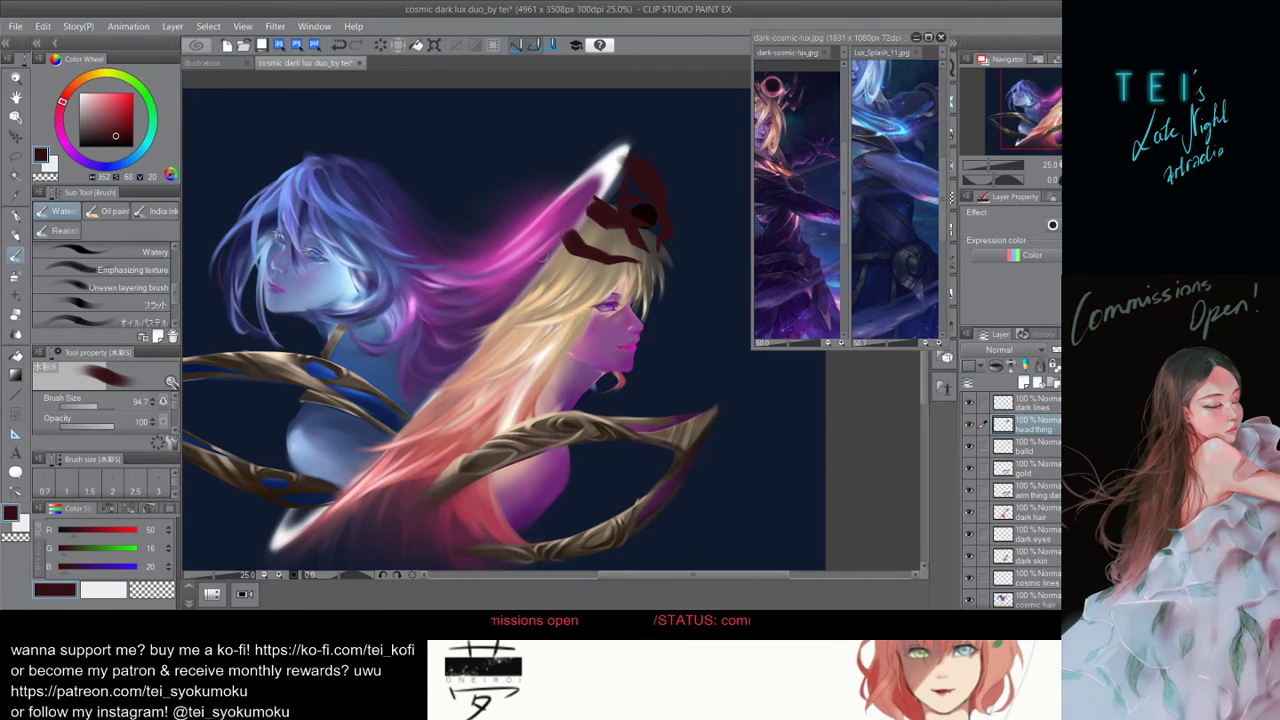
Choose an even darker red and apply it across the whole head thing layer, leaving nothing selected
key("ctrl+a")
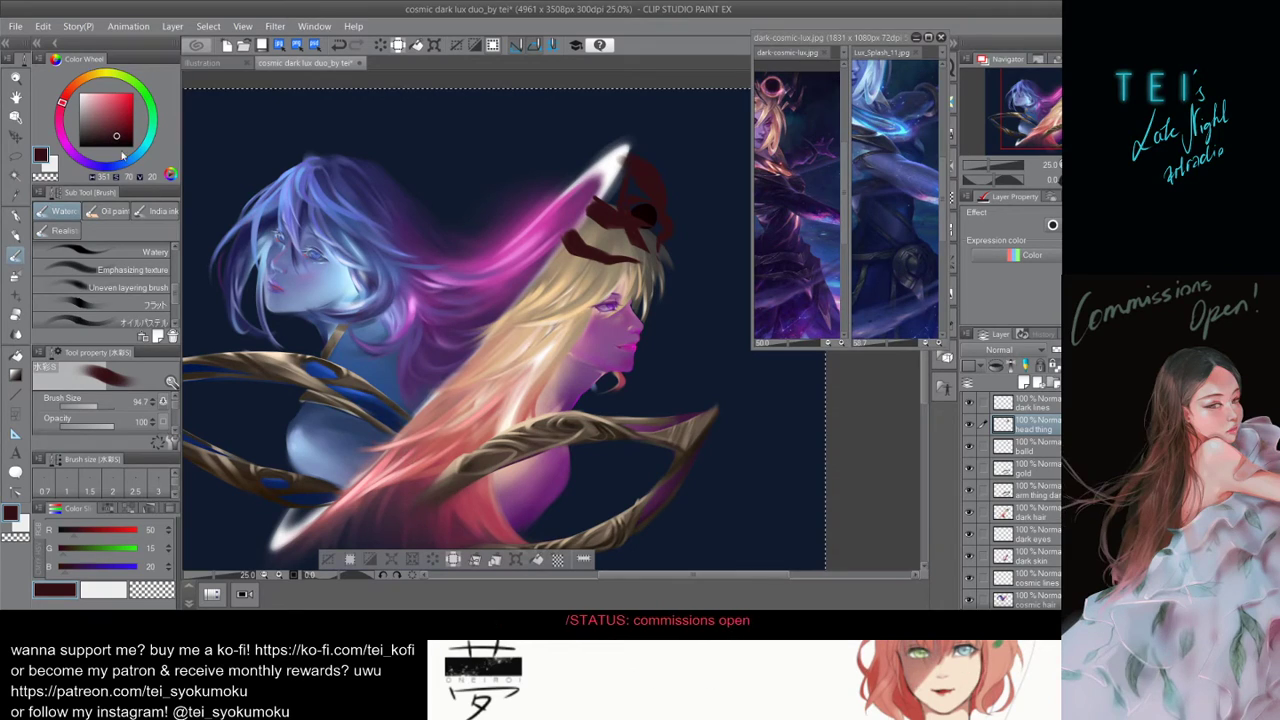
left_click(118, 138)
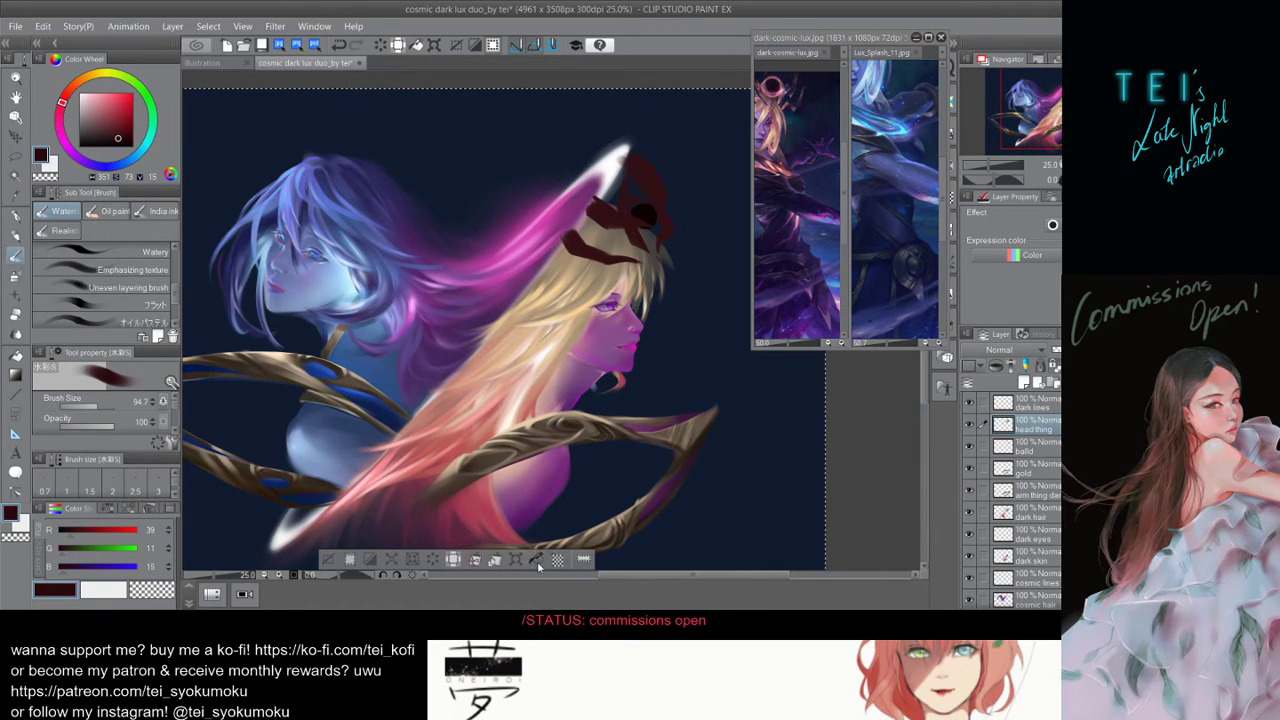
key("ctrl+d")
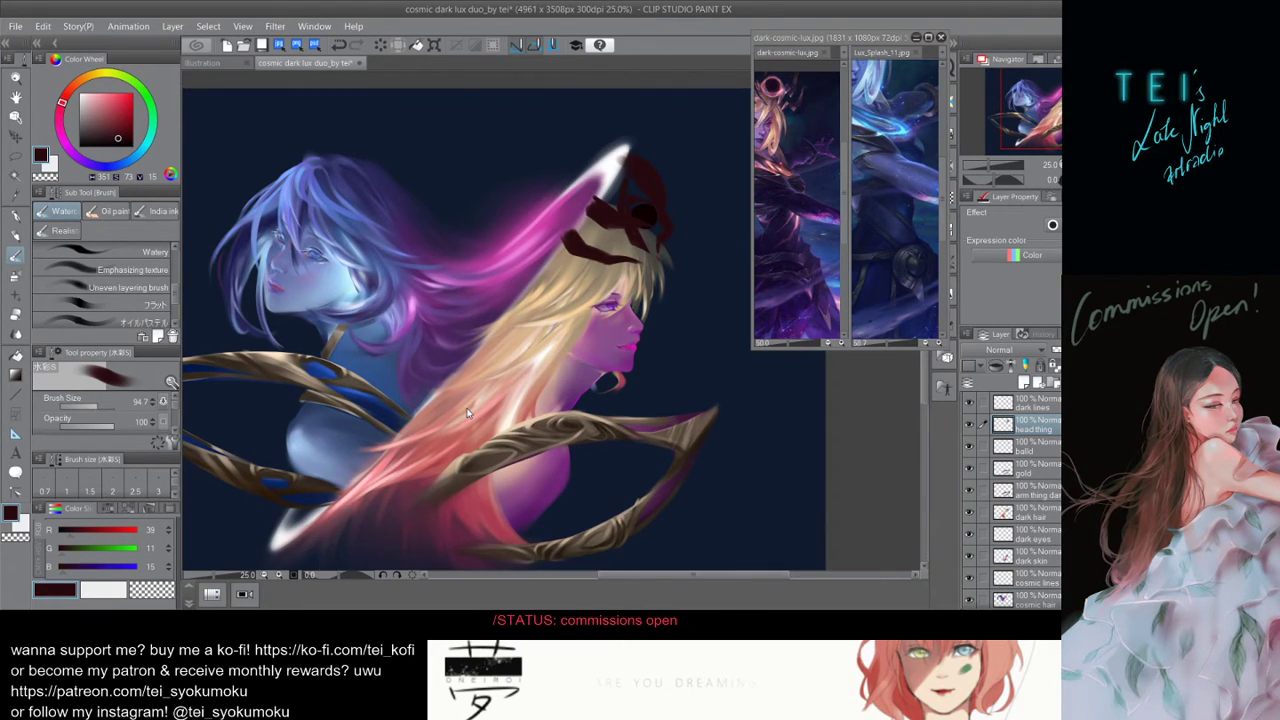
Pick a lighter dark red (RGB 87, 28, 37), reduce the brush to 24.2 and paint on the headpiece's lower band
left_click(578, 274, "alt")
left_click_drag(575, 270, 560, 285)
mouse_move(630, 235)
left_mouse_down()
mouse_move(621, 307)
mouse_move(580, 250)
mouse_move(560, 300)
left_mouse_up()
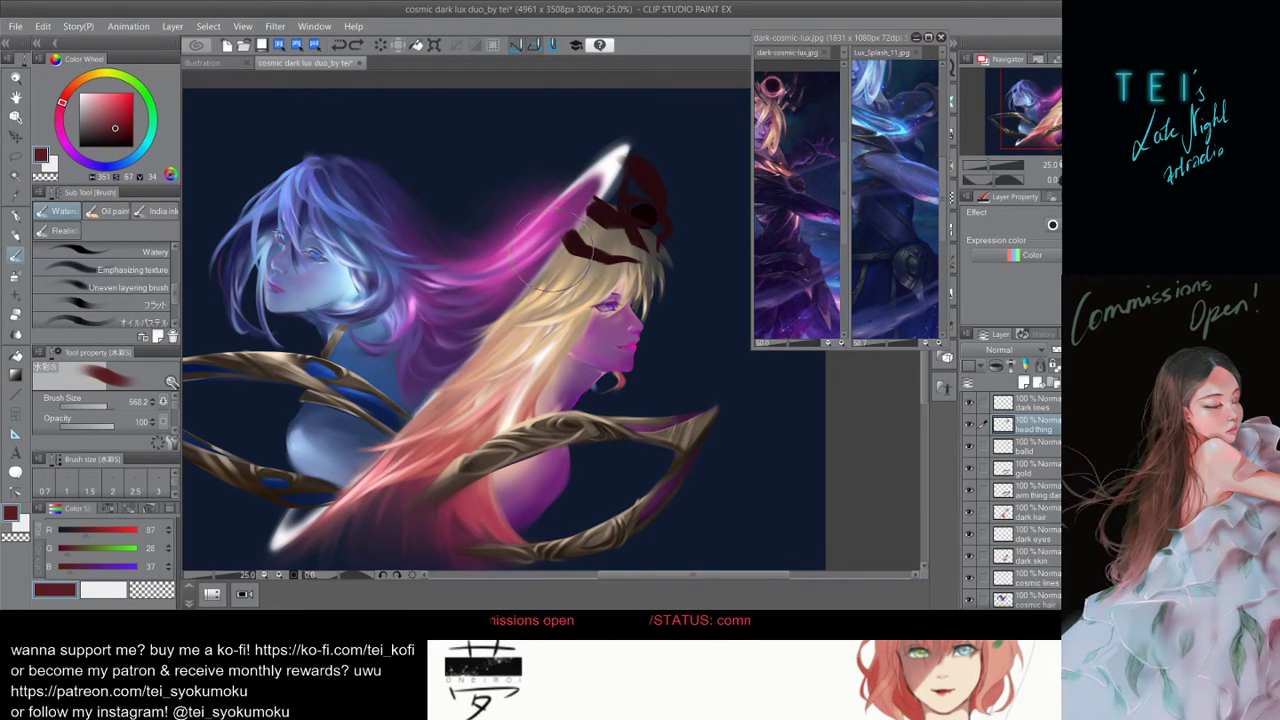
left_click_drag(580, 240, 630, 250)
left_click_drag(560, 300, 620, 250)
mouse_move(640, 300)
left_mouse_down()
mouse_move(660, 260)
mouse_move(605, 252)
left_mouse_up()
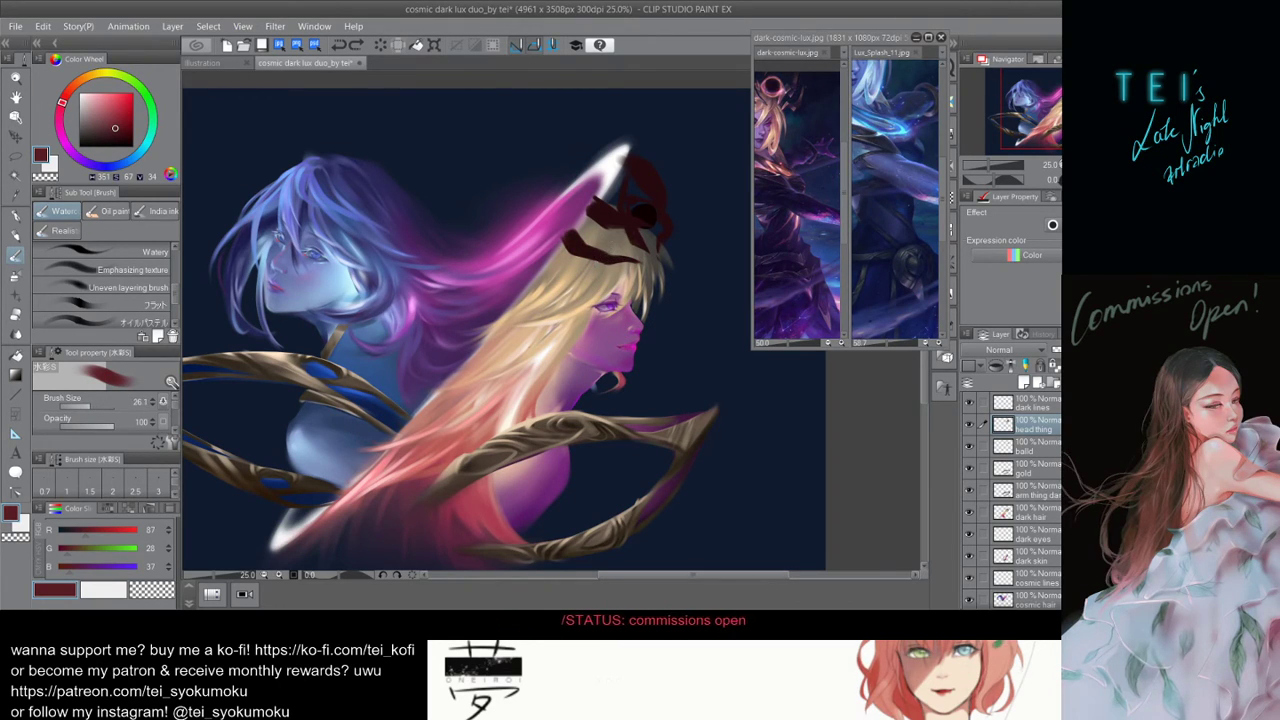
scroll(105, 280, "down", 2)
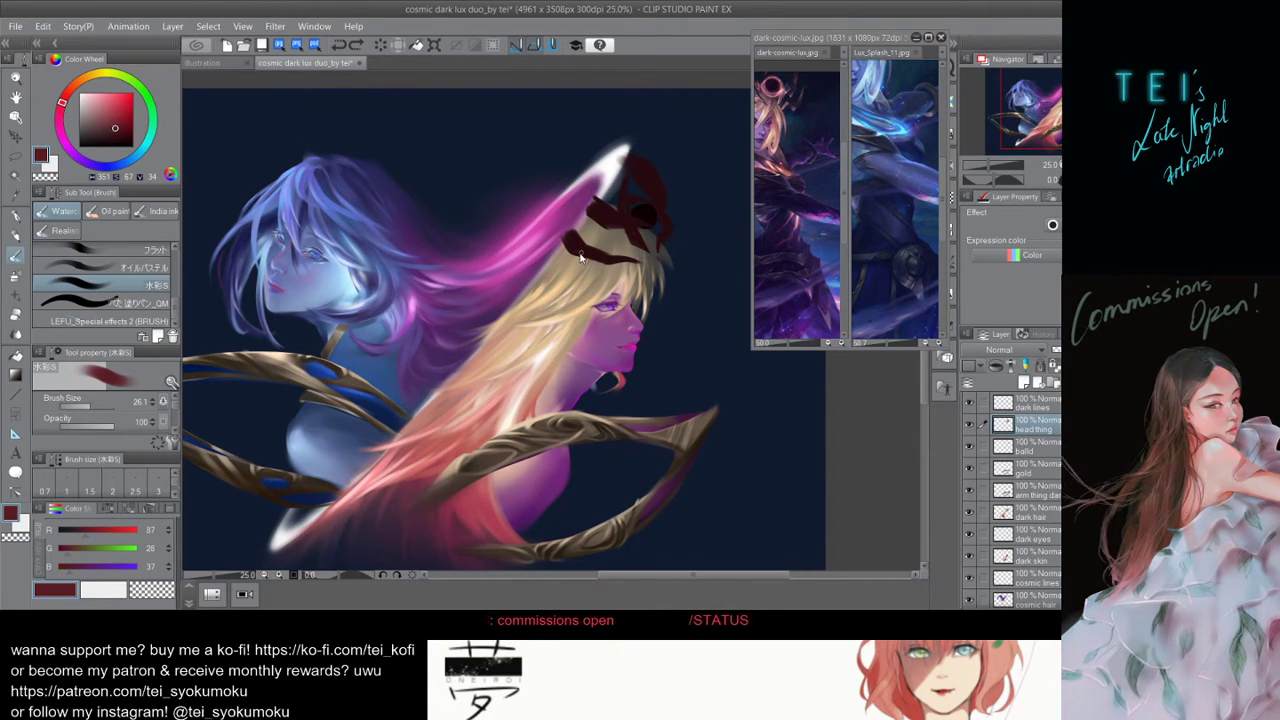
mouse_move(590, 250)
left_mouse_down()
mouse_move(578, 256)
mouse_move(568, 240)
mouse_move(610, 258)
left_mouse_up()
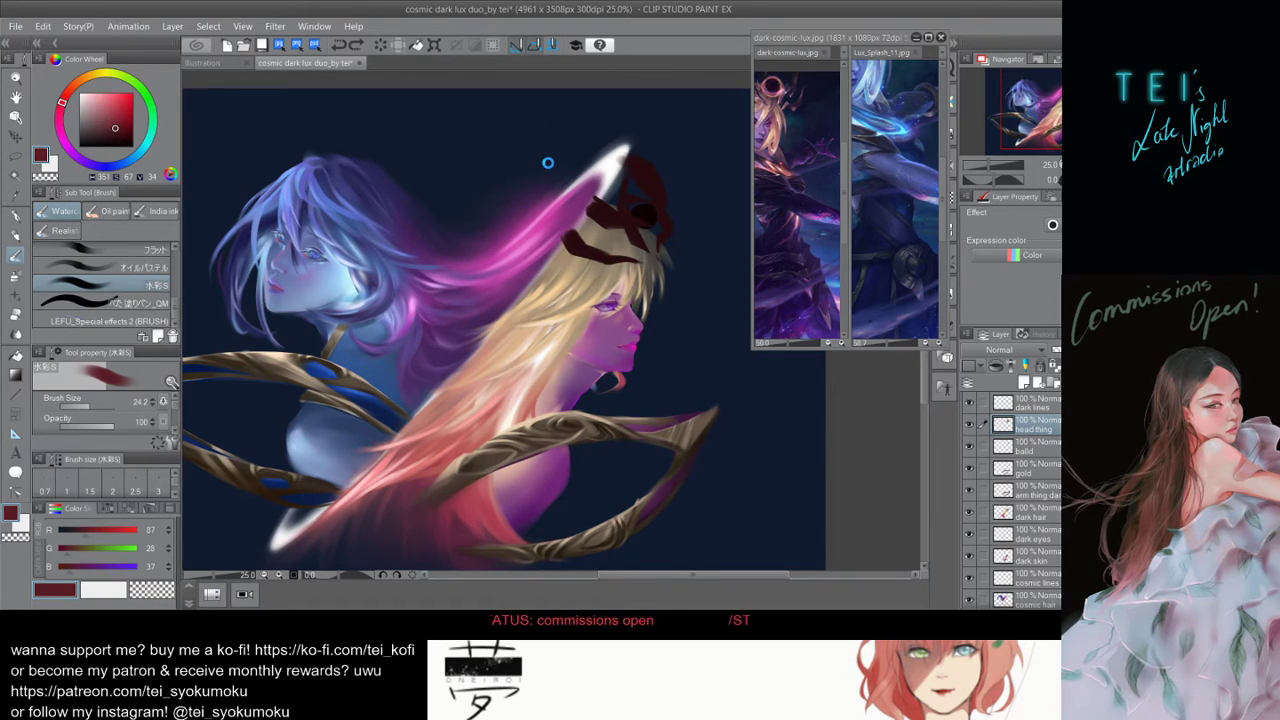
Save the cosmic dark lux duo painting and close it together with the floating reference images
key("ctrl+s")
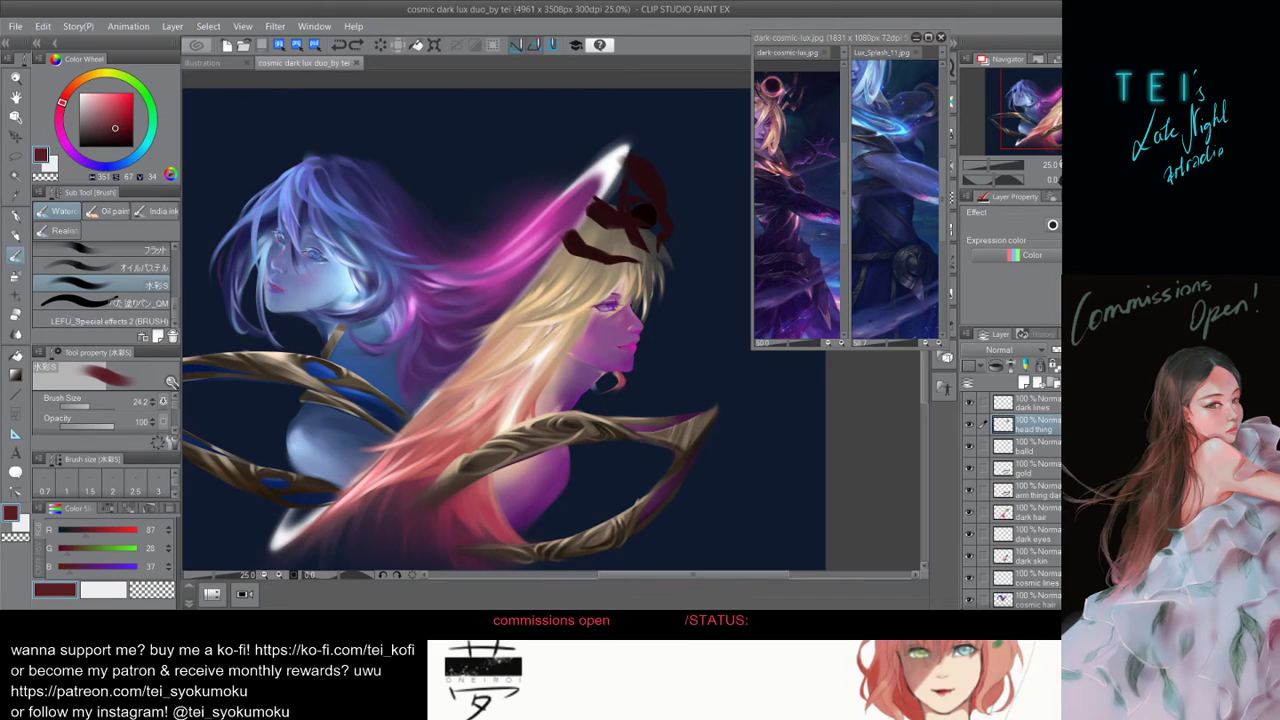
left_click(945, 42)
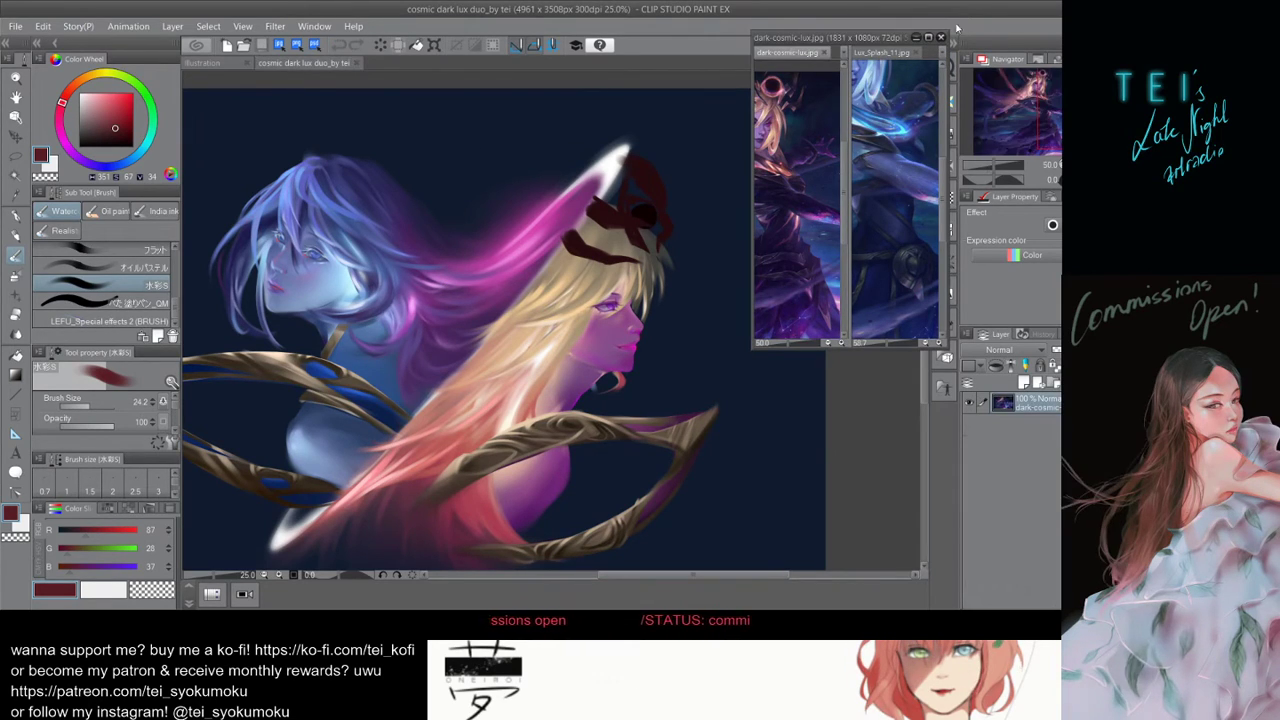
left_click(940, 38)
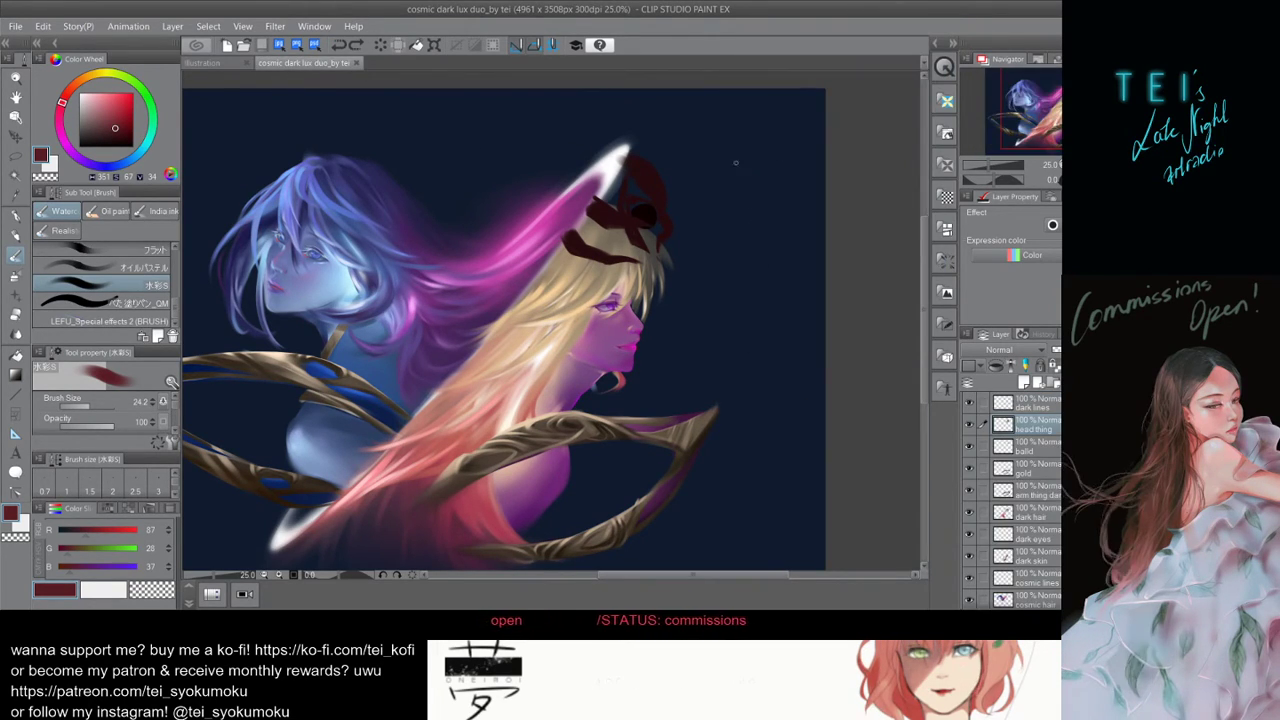
left_click(355, 62)
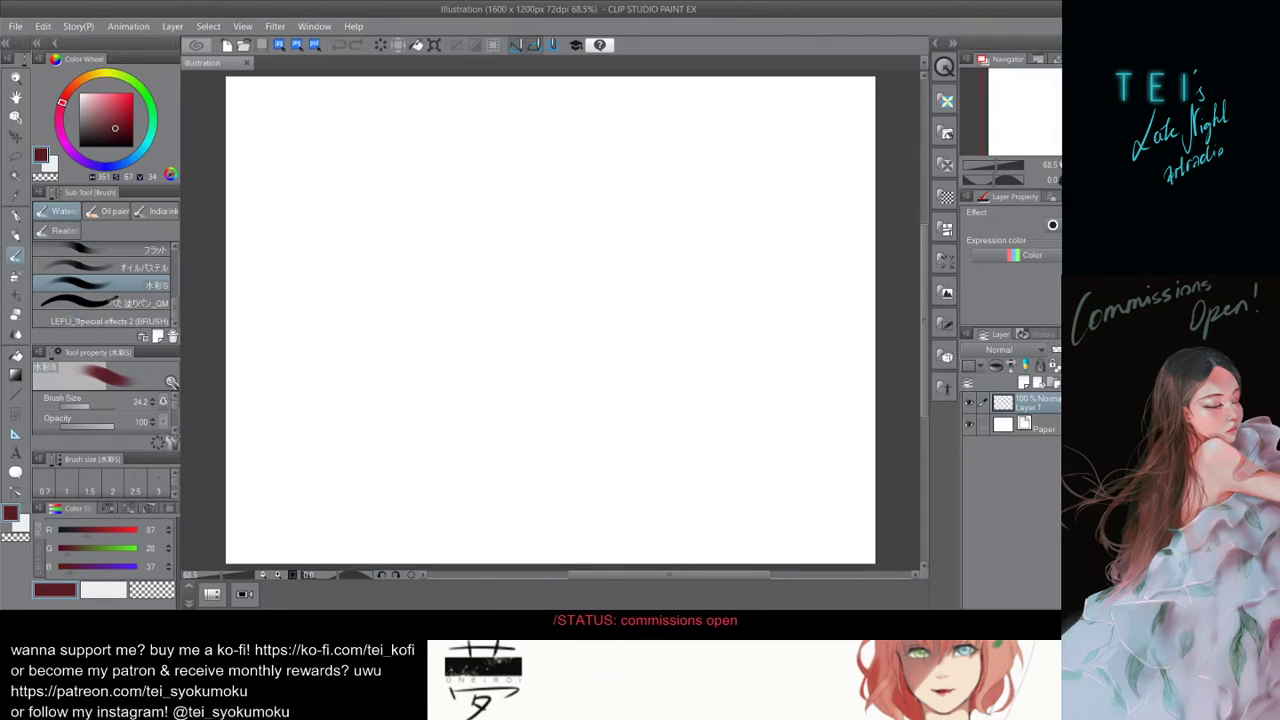